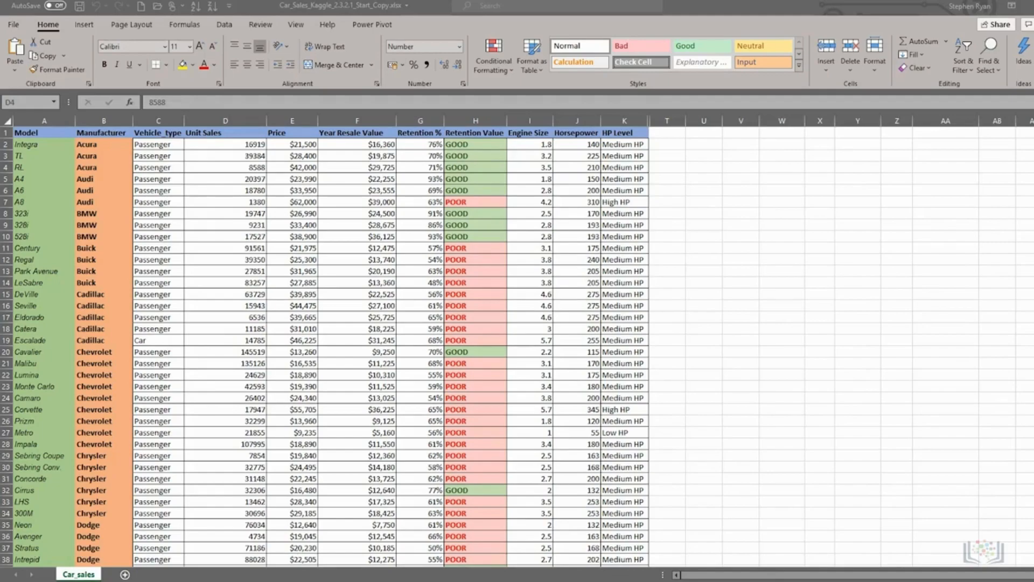
Format the car sales data range A1:S156 as a table with headers
left_click(228, 166)
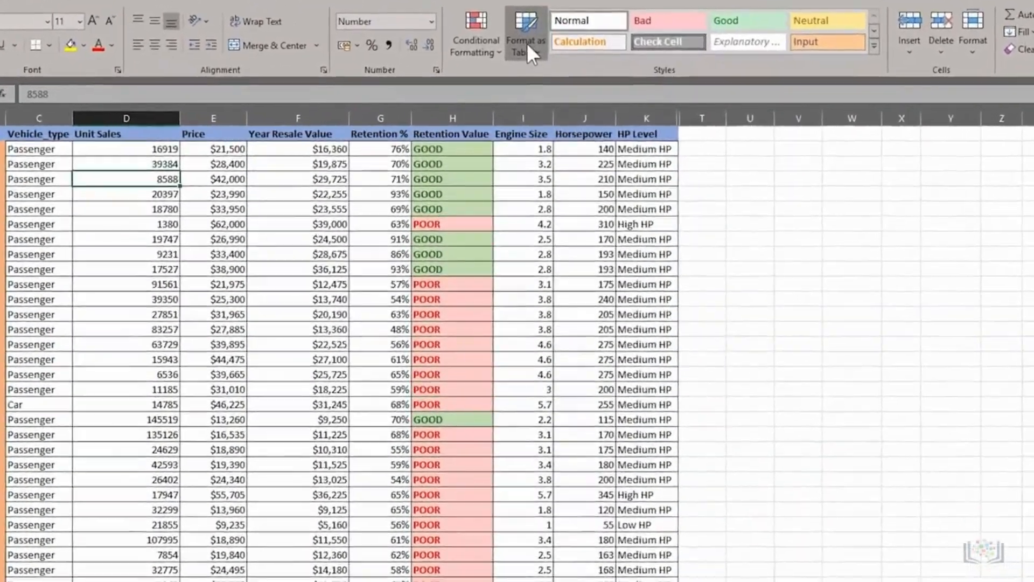
left_click(527, 44)
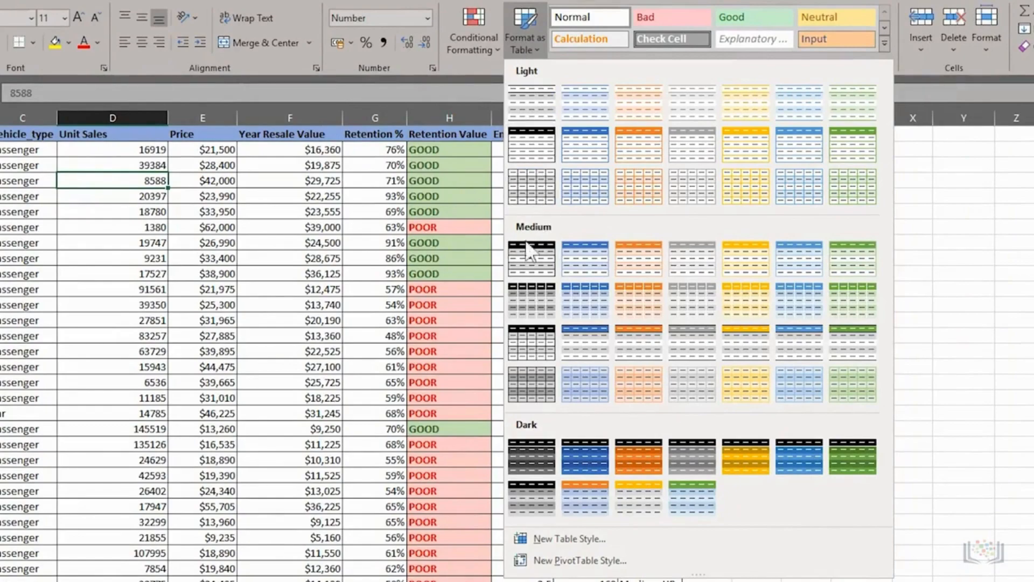
key("Escape")
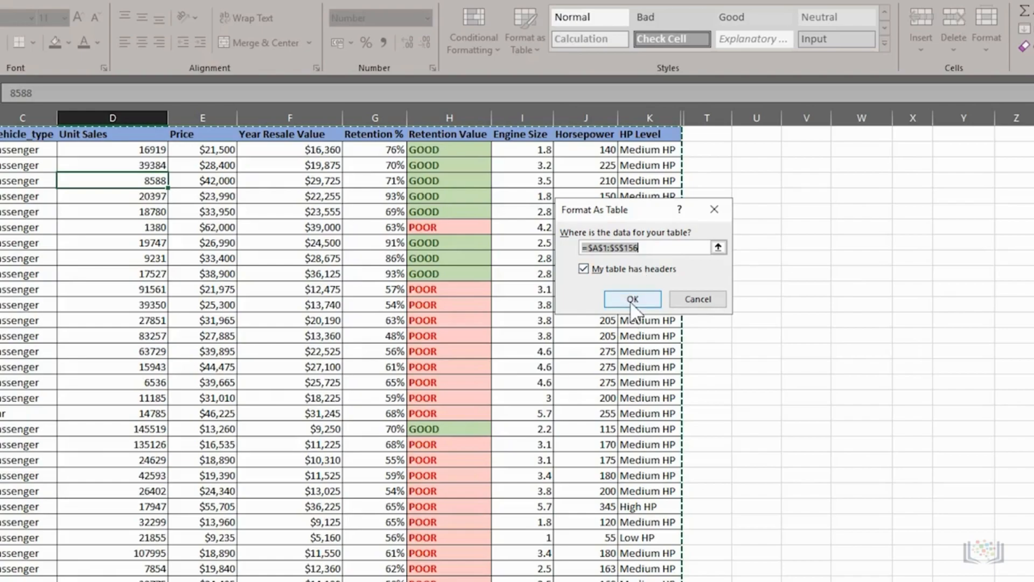
left_click(632, 299)
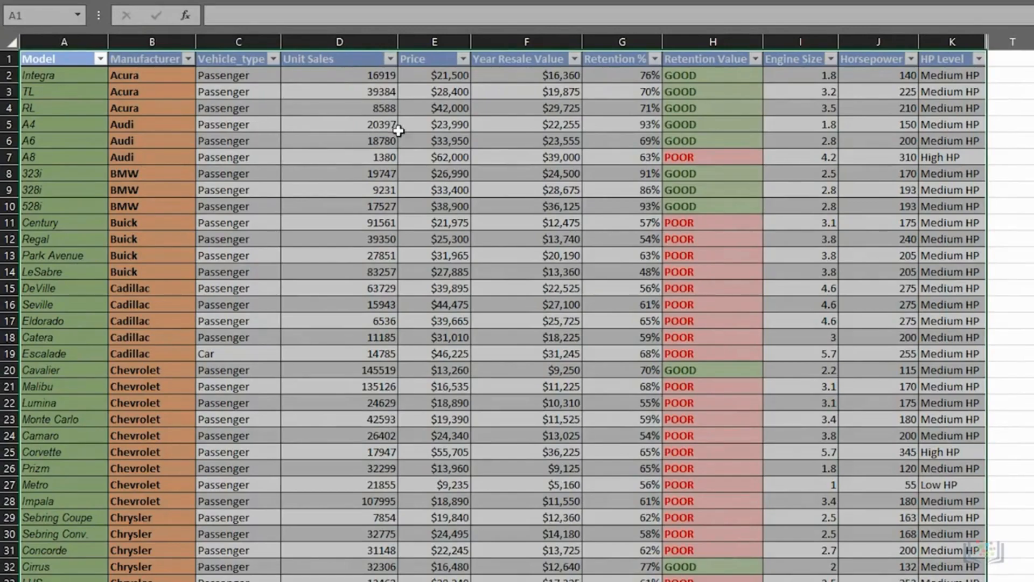
left_click(654, 59)
left_click(655, 60)
left_click(756, 59)
left_click(756, 59)
Add a row with model E10 and manufacturer Zenos below the table's last record, and delete that row again
key("ctrl+Down")
left_click(58, 537)
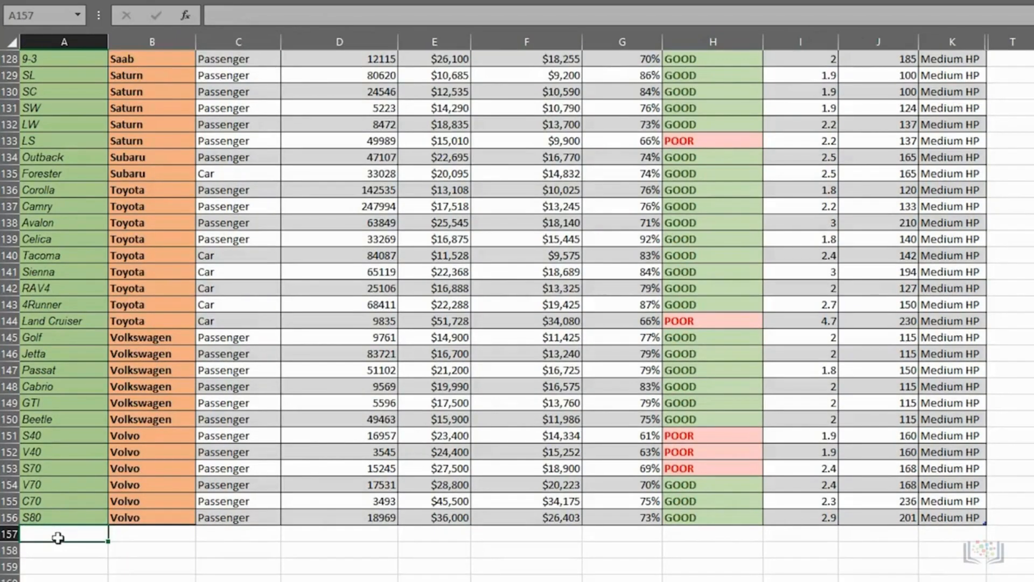
type("E10")
key("Tab")
type("Zenos")
key("Tab")
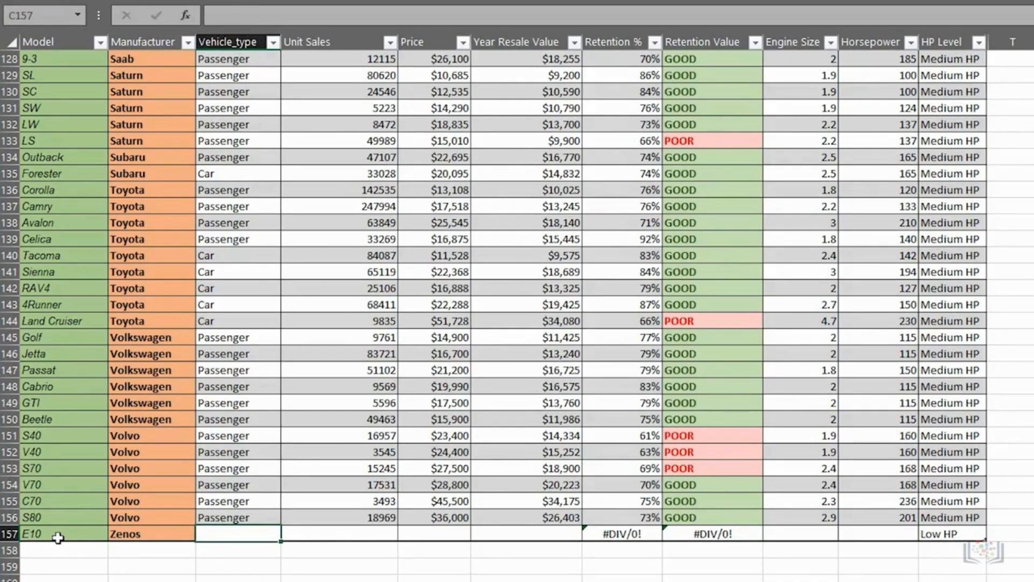
right_click(5, 533)
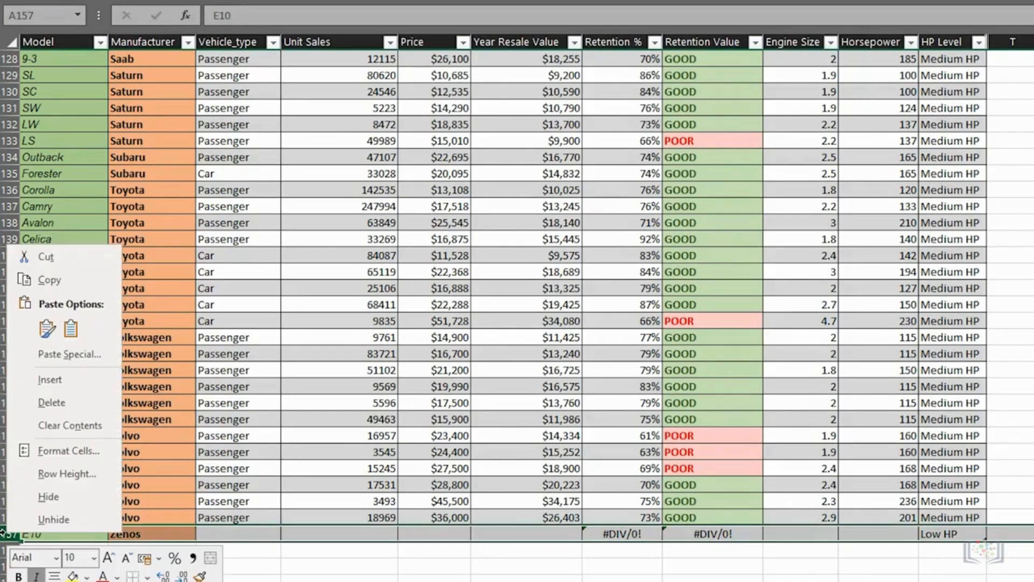
left_click(43, 399)
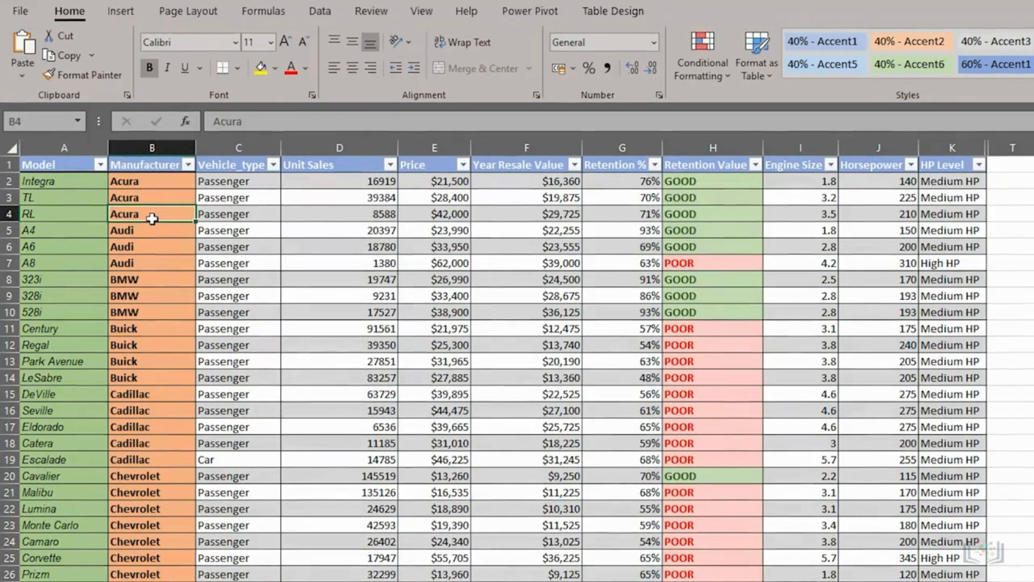
Create a PivotTable from Table1 on a new worksheet
left_click(126, 10)
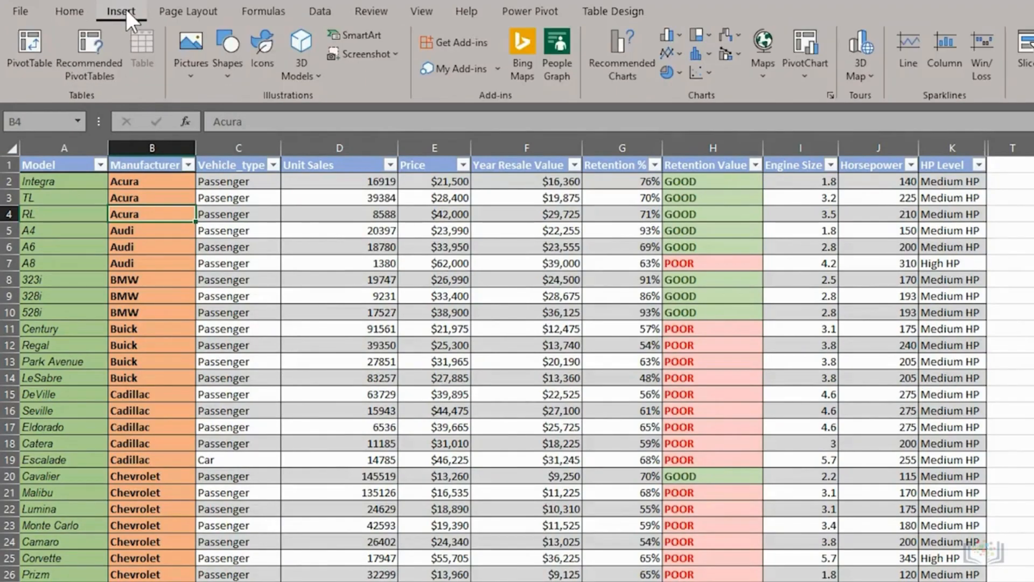
left_click(27, 51)
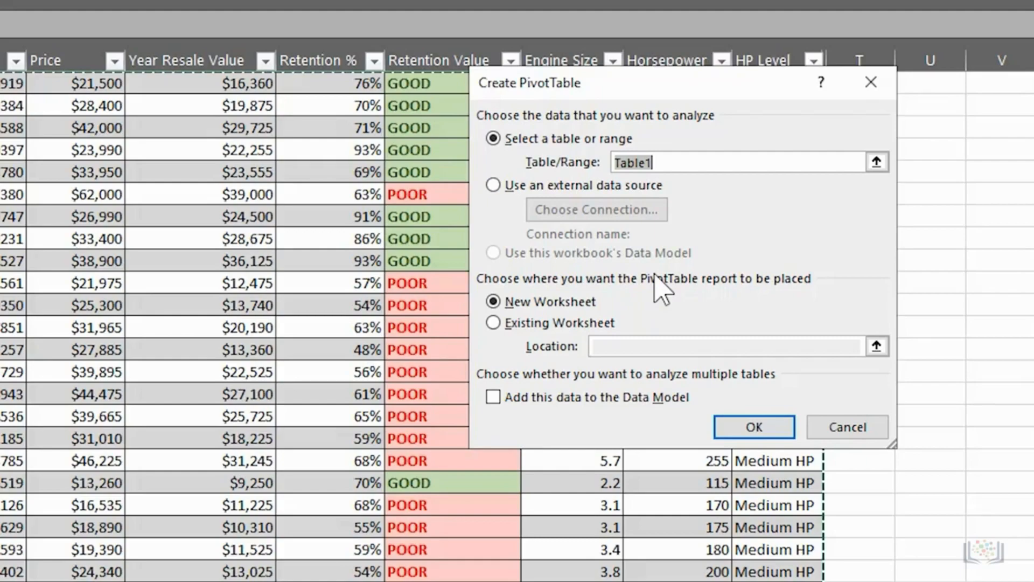
left_click(728, 428)
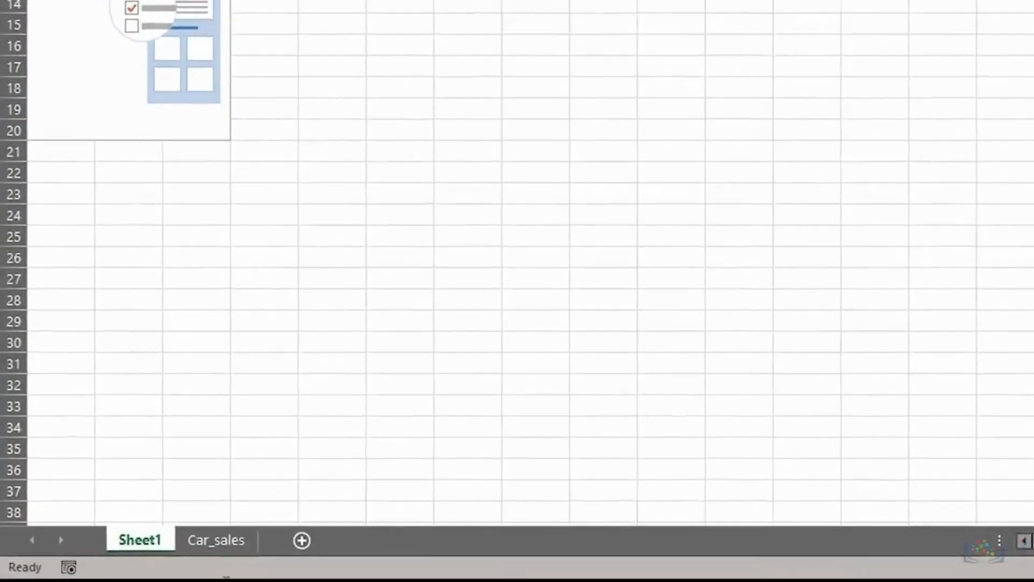
Rename the new PivotTable worksheet as Pivot1
double_click(164, 533)
type("Pivot1")
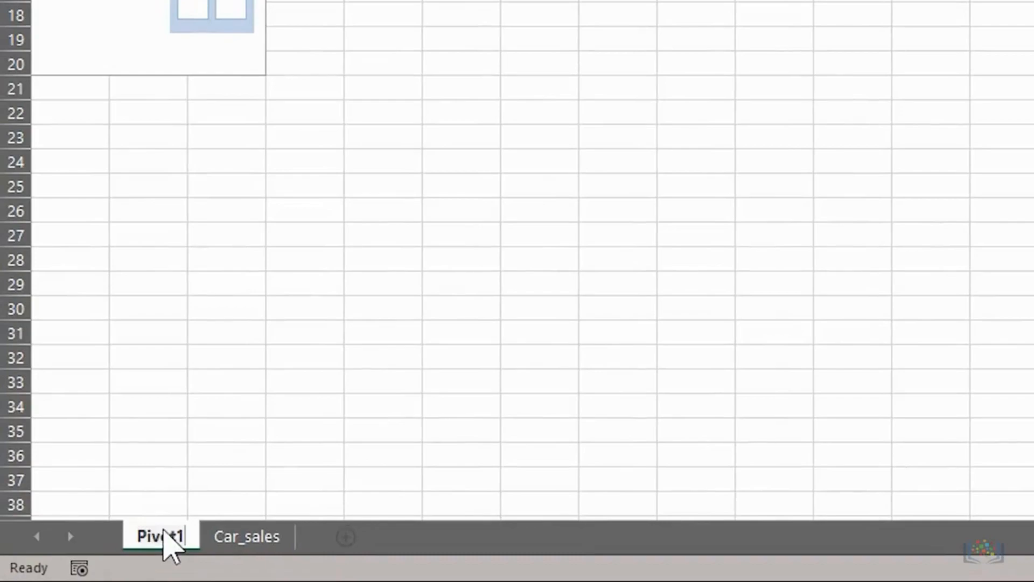
key("Return")
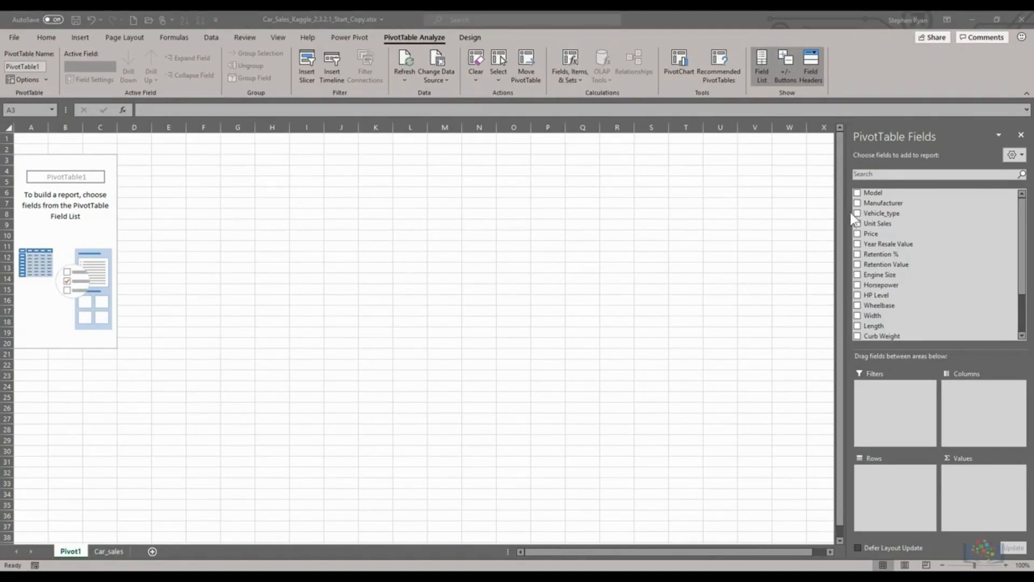
Add the Manufacturer and Model fields as PivotTable rows, with Manufacturer above Model
left_click_drag(879, 204, 886, 495)
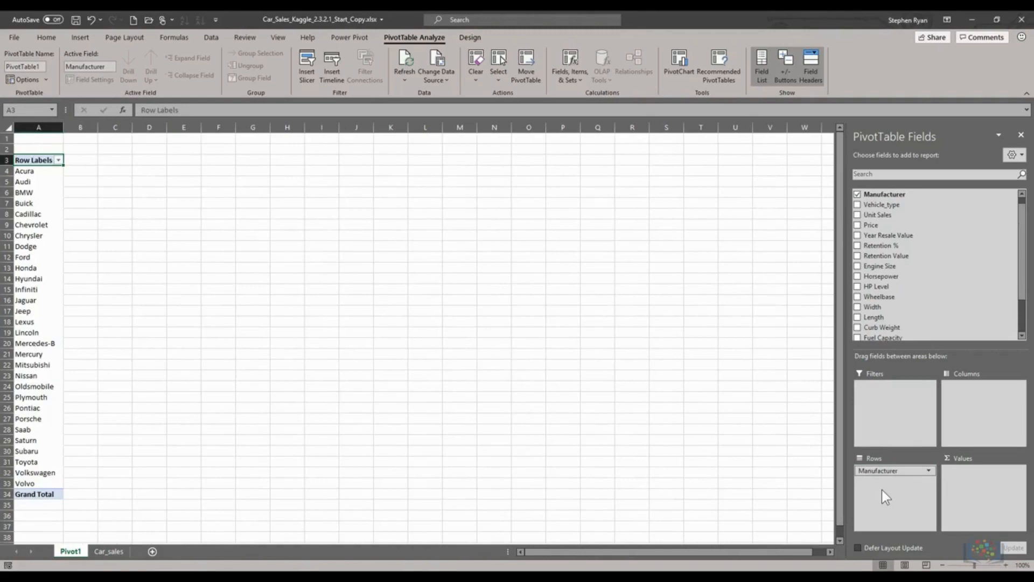
scroll(884, 210, "up", 1)
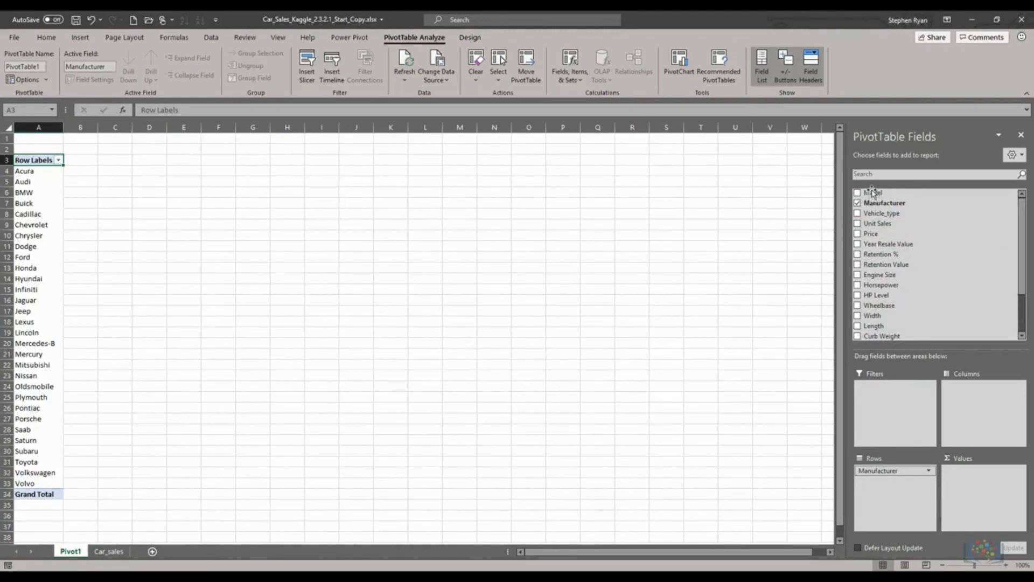
left_click_drag(873, 193, 876, 470)
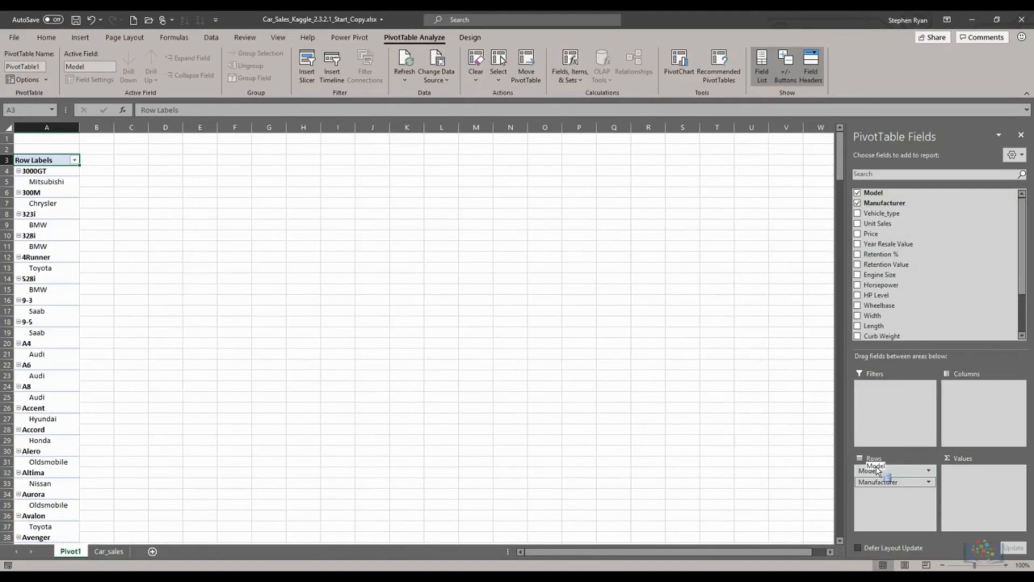
left_click_drag(877, 470, 873, 468)
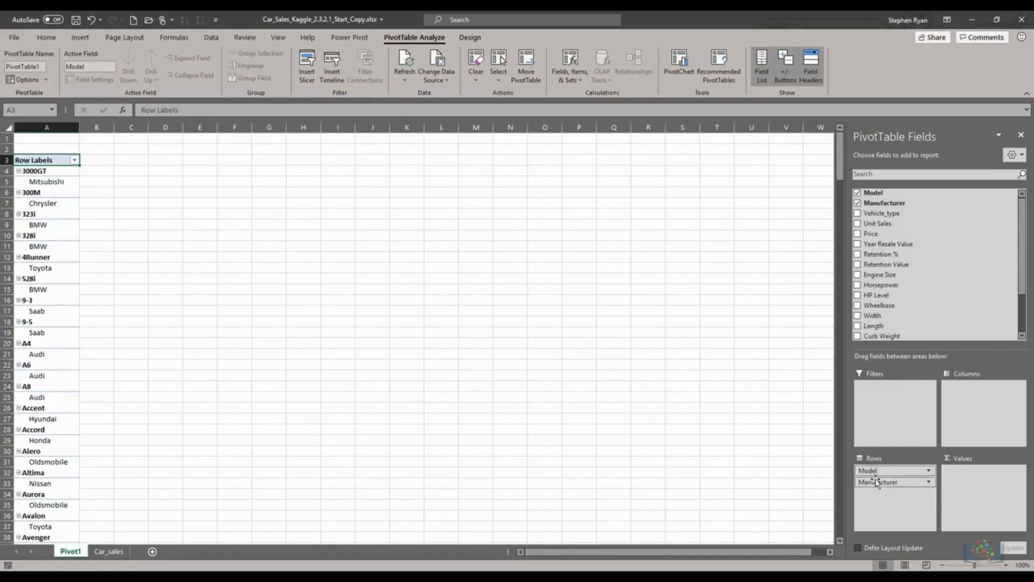
left_click_drag(876, 484, 875, 468)
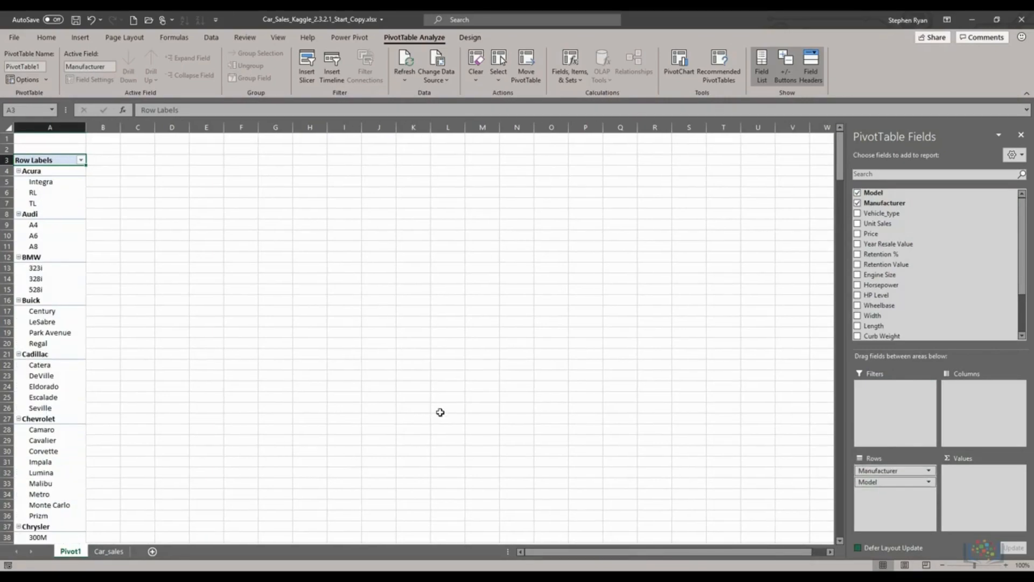
Add the Price and Unit Sales fields to the PivotTable as summed values
left_click_drag(871, 233, 960, 386)
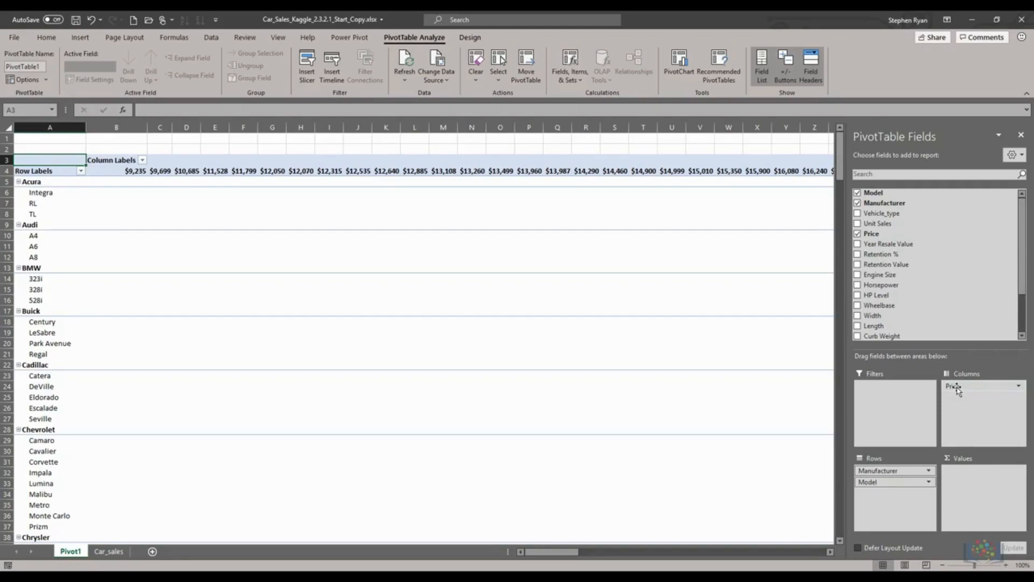
left_click_drag(952, 387, 960, 476)
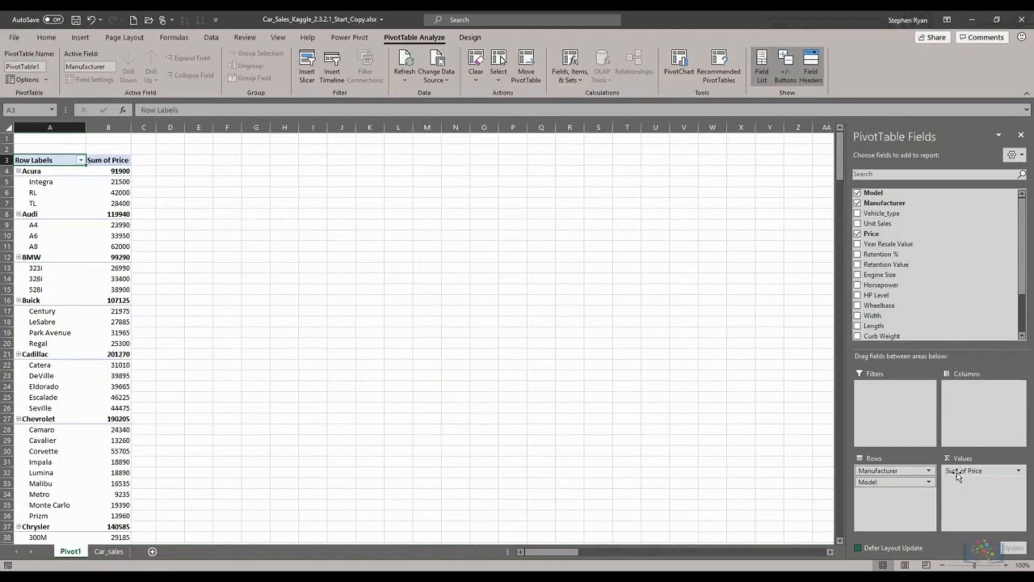
left_click_drag(962, 223, 968, 491)
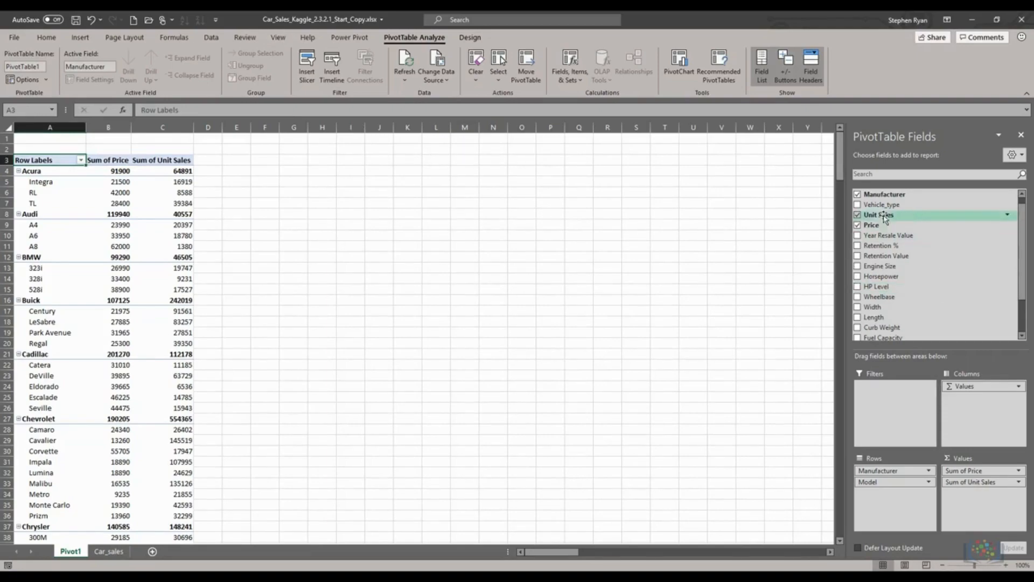
Add the Vehicle_type field to the PivotTable columns, remove it, undo the removal and remove the field again
left_click_drag(881, 205, 969, 408)
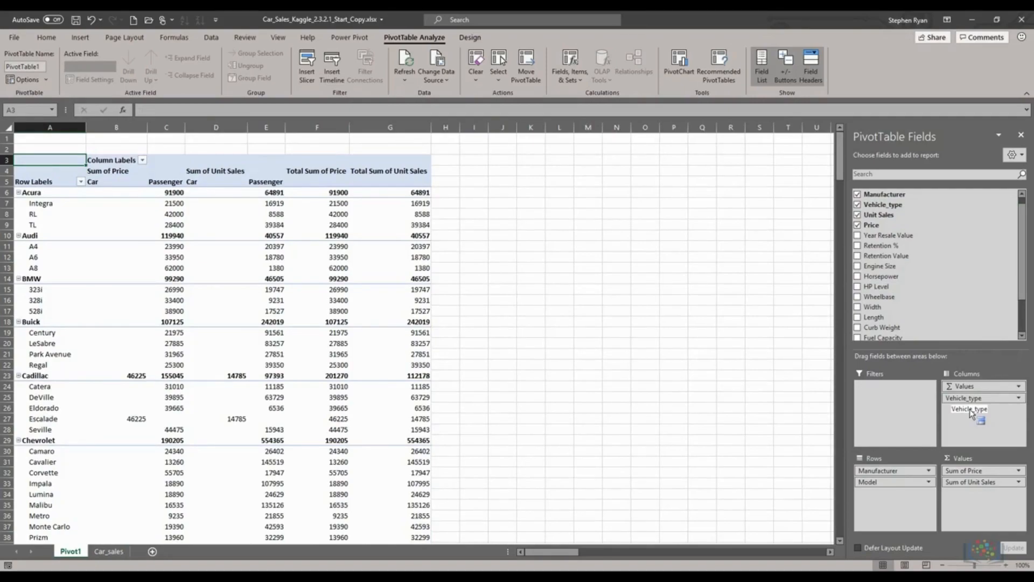
left_click(1018, 399)
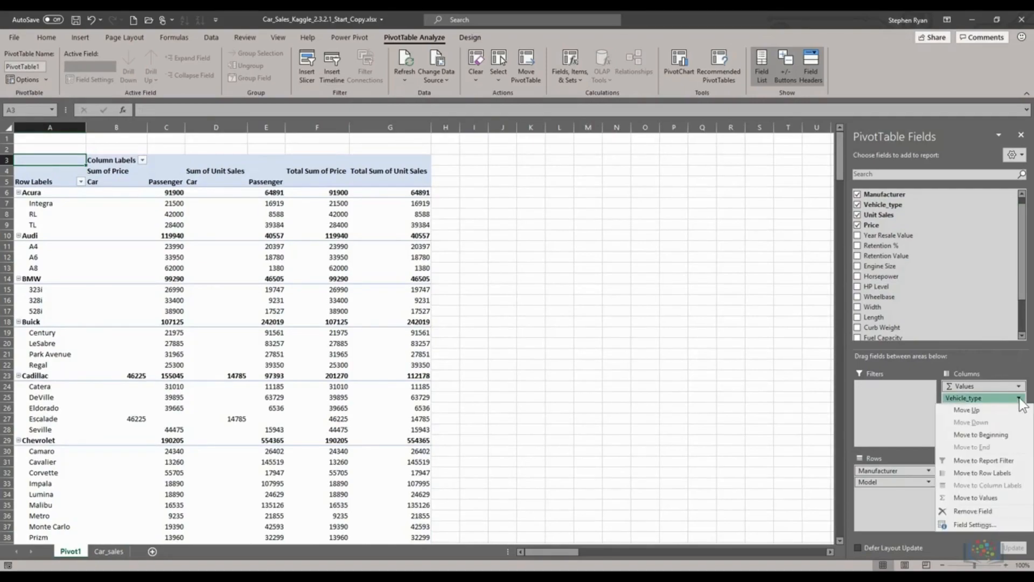
left_click(973, 510)
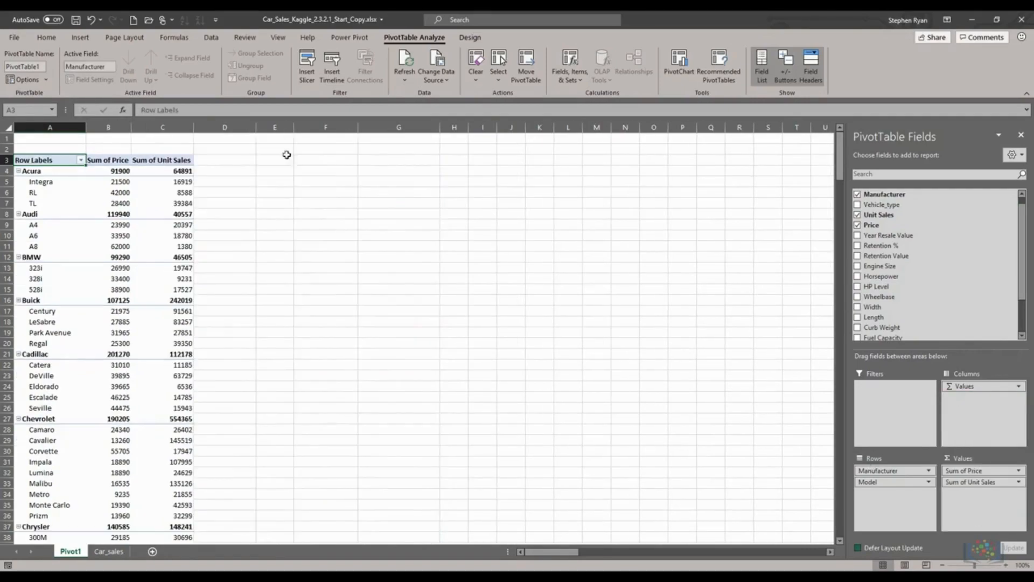
left_click(89, 20)
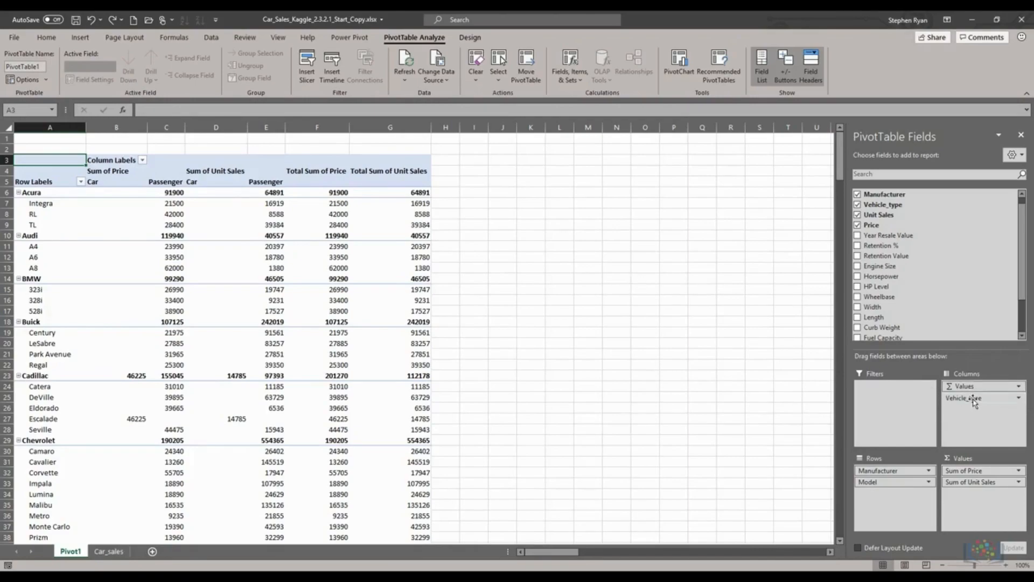
left_click_drag(973, 402, 769, 376)
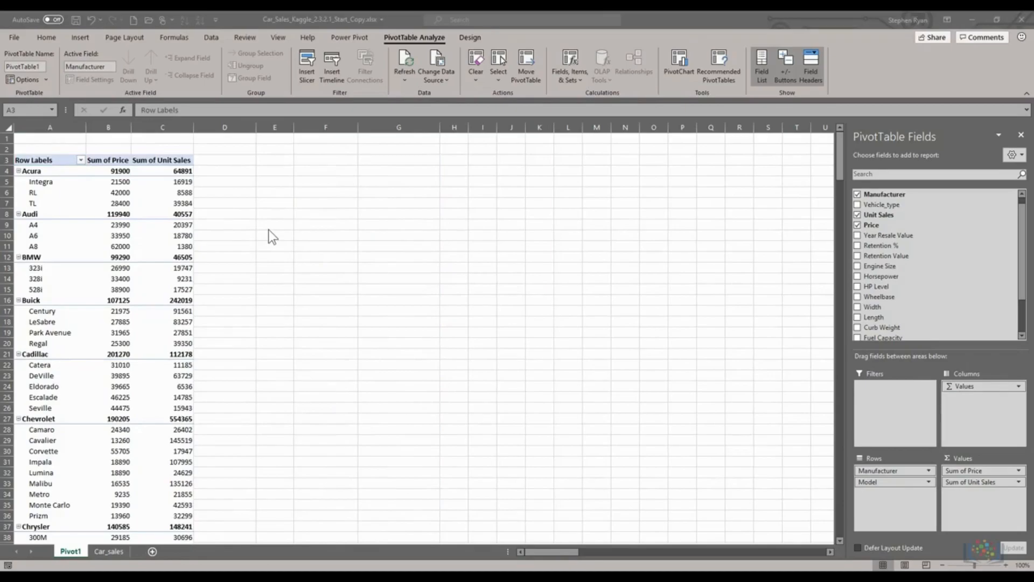
Format the Sum of Price value field as Currency with the $ English (United States) symbol and 0 decimal places
left_click(46, 37)
left_click(106, 175)
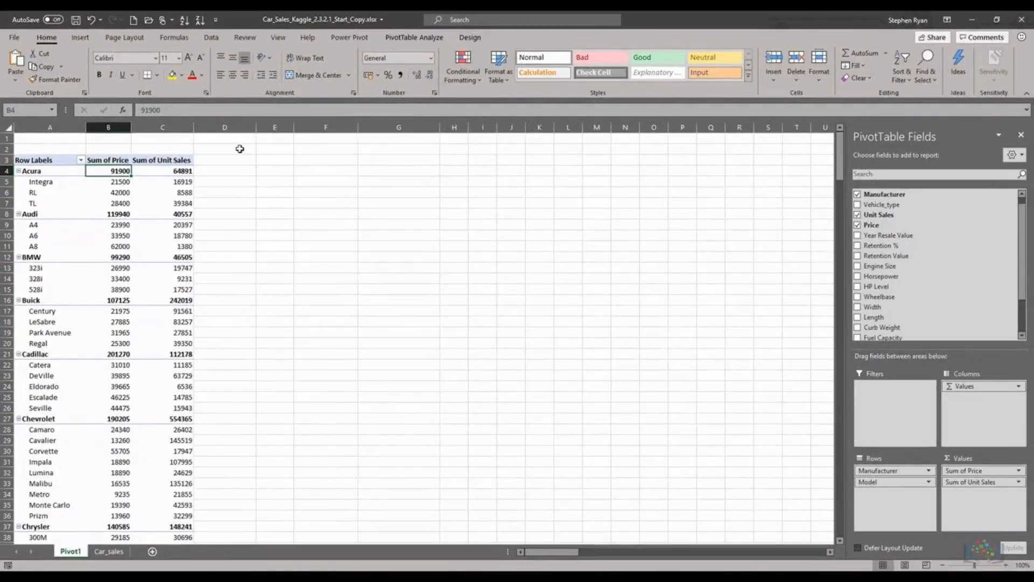
left_click(1018, 470)
left_click(977, 461)
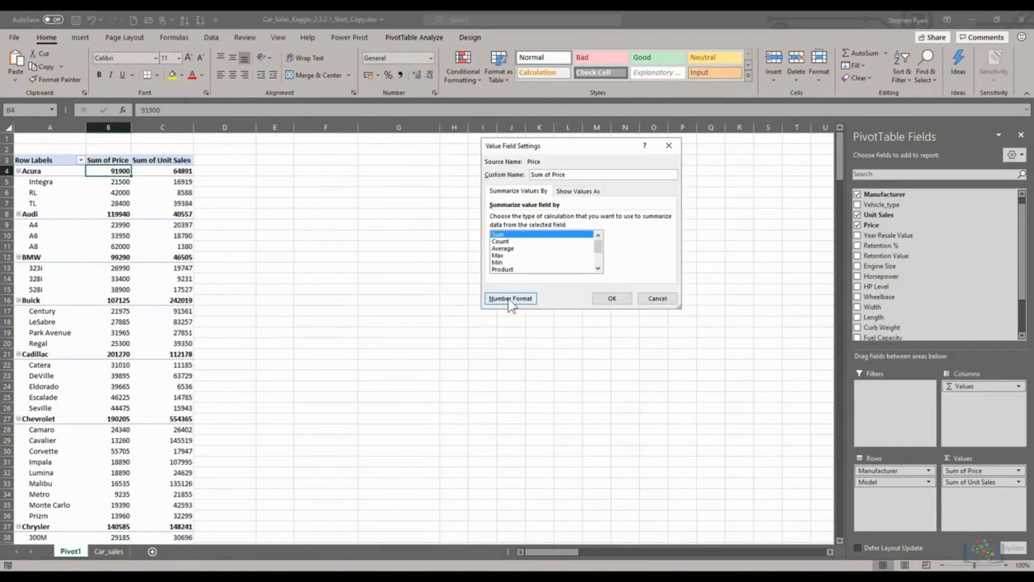
left_click(511, 299)
left_click(467, 157)
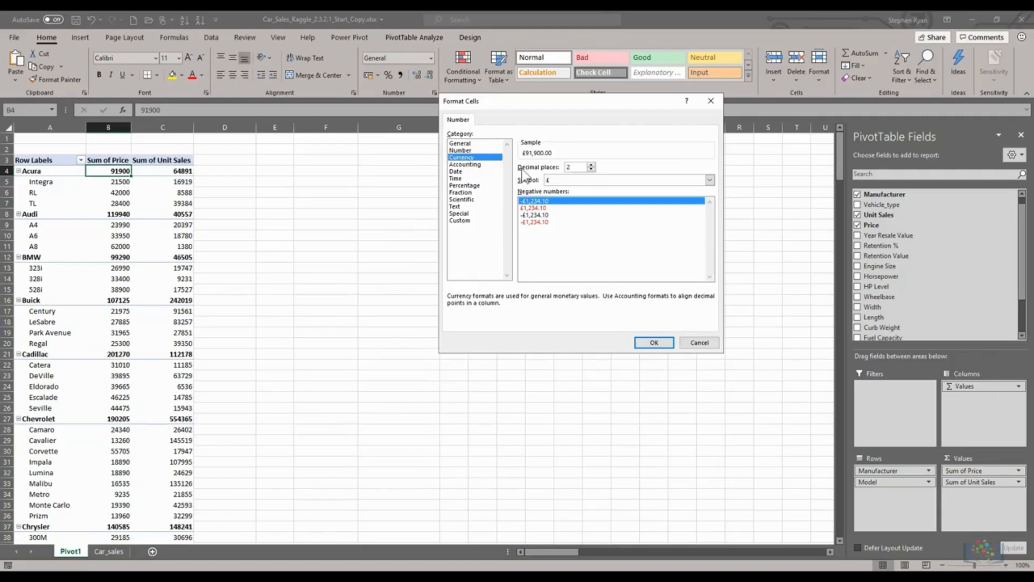
left_click(568, 180)
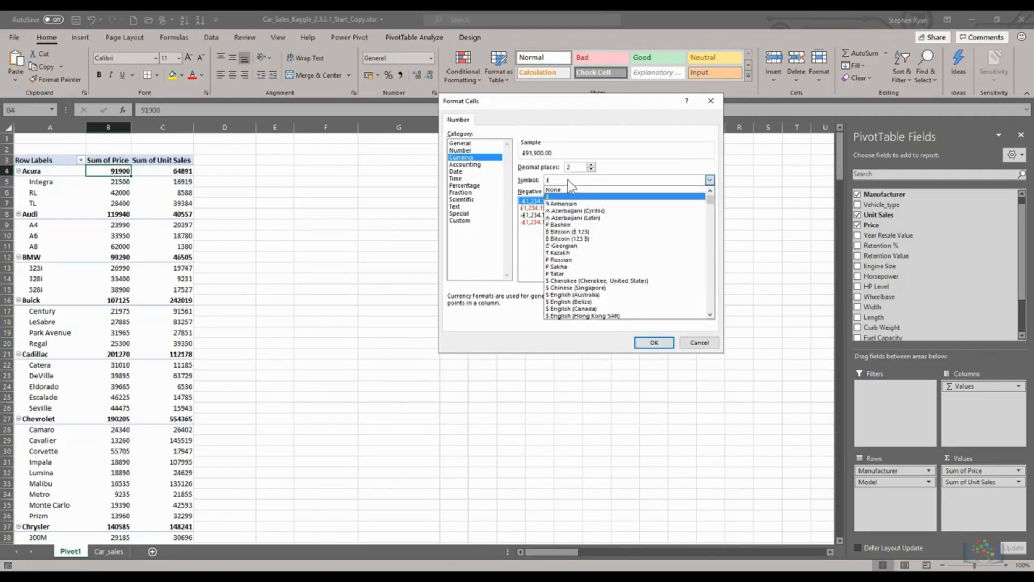
scroll(577, 270, "down", 5)
left_click(578, 306)
left_click(592, 169)
left_click(591, 169)
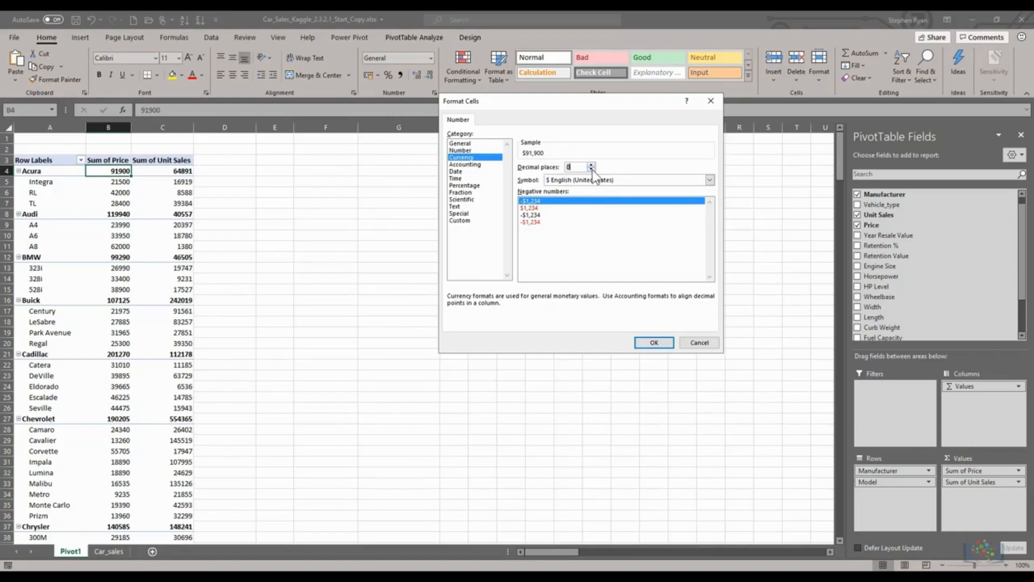
left_click(642, 341)
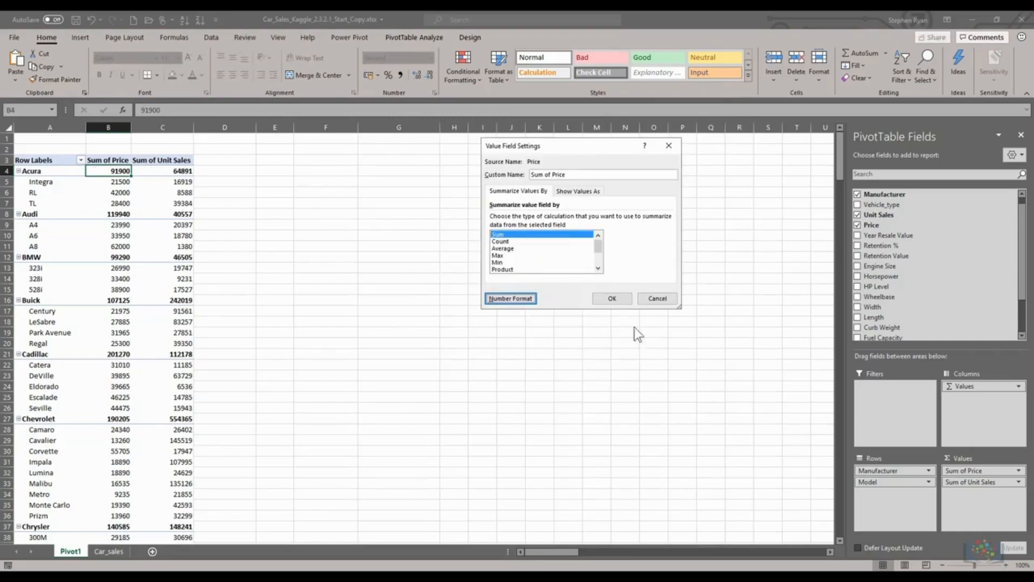
left_click(609, 298)
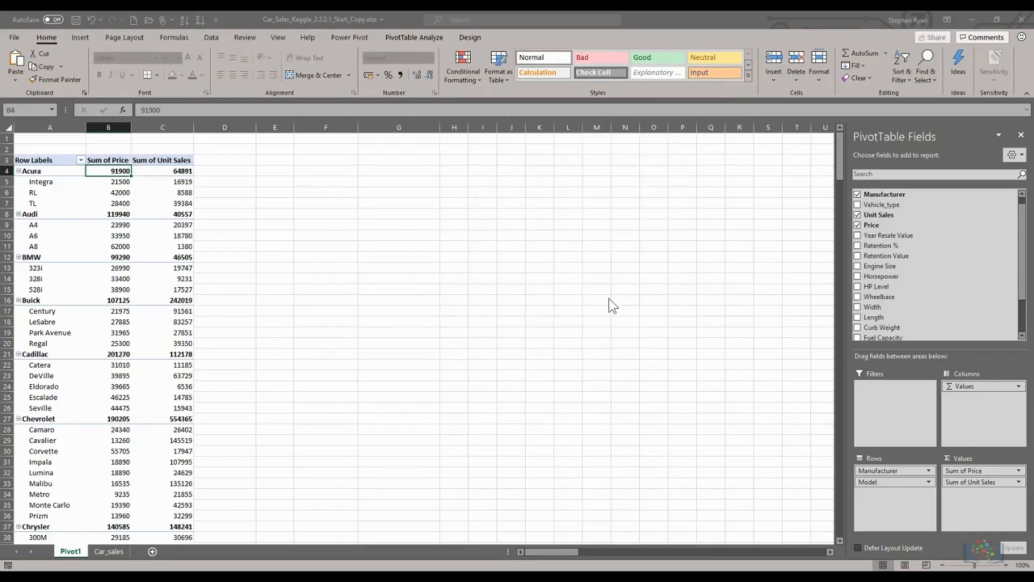
Start a new calculated field for the PivotTable and name it Total Model Sales
left_click(183, 181)
left_click(408, 37)
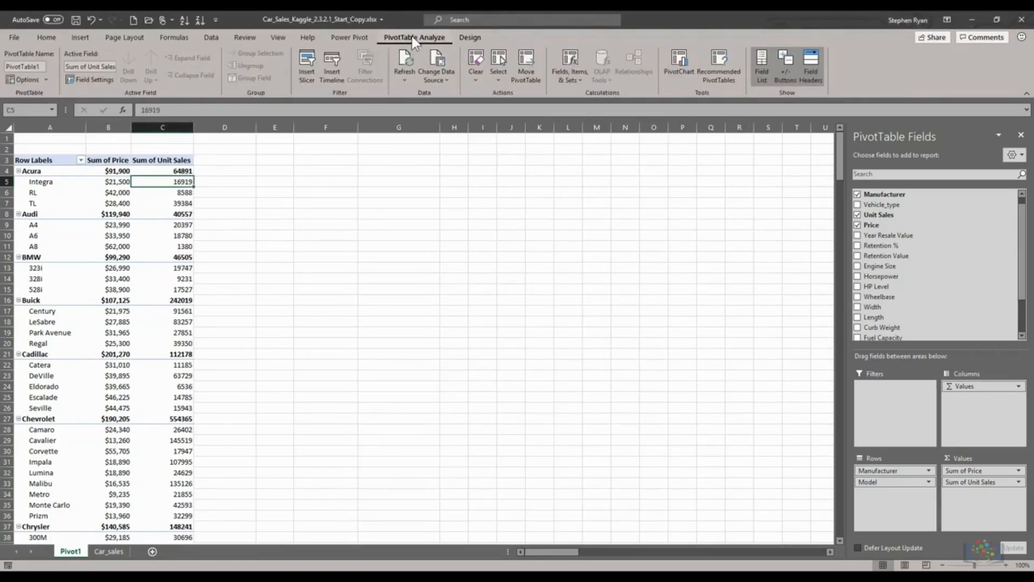
left_click(568, 68)
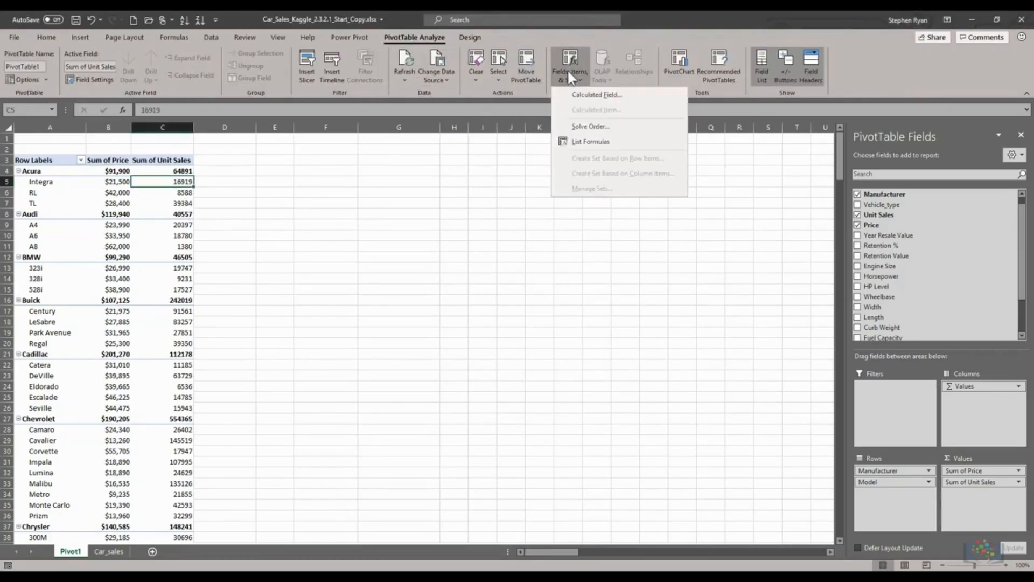
left_click(579, 95)
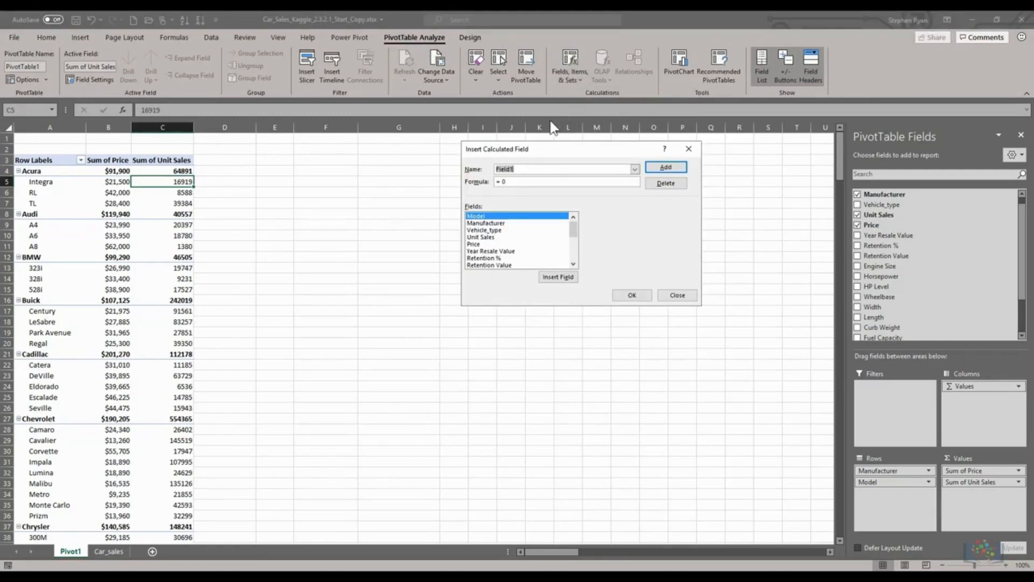
type("Total Model Sales")
Set the Total Model Sales formula to Price multiplied by Unit Sales and add the calculated field to the PivotTable
left_click(516, 182)
key("BackSpace")
left_click(476, 244)
left_click(542, 277)
type("*")
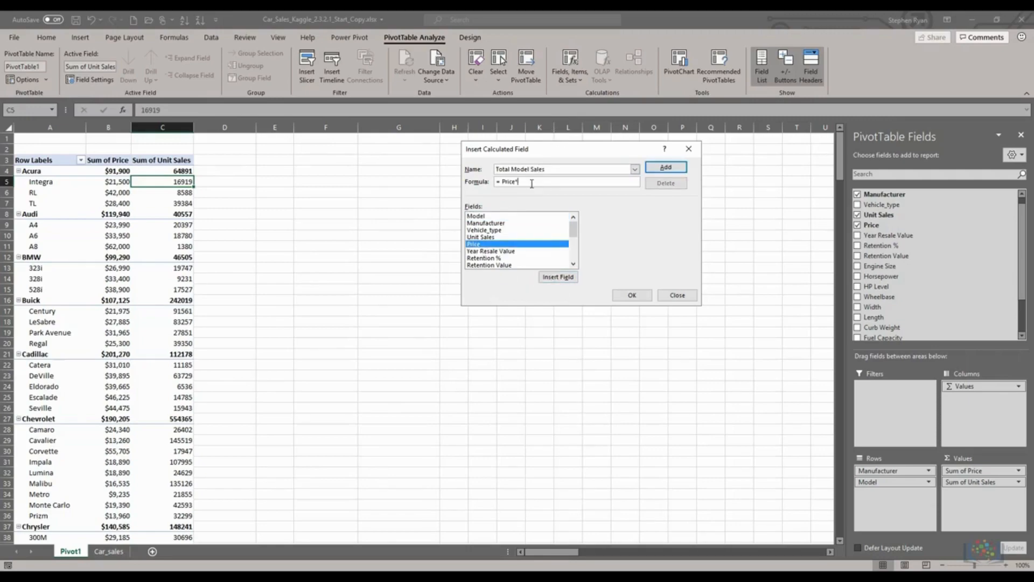
left_click(491, 237)
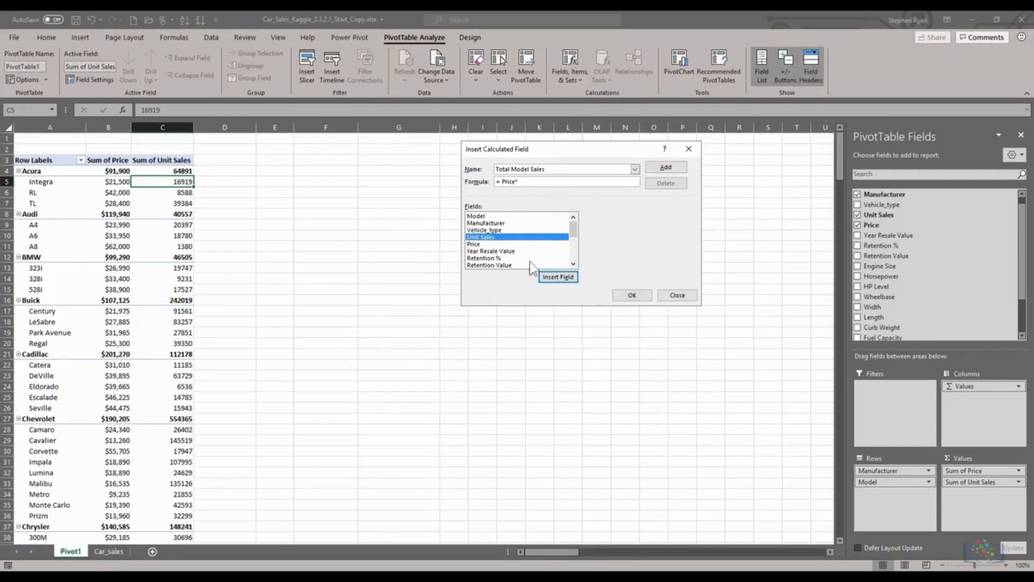
left_click(553, 277)
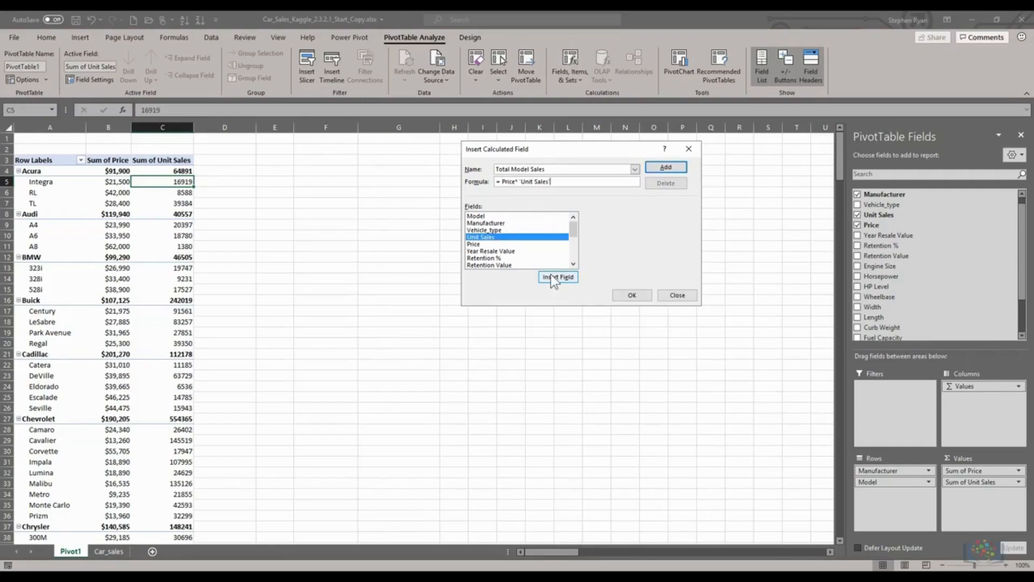
left_click(664, 168)
left_click(630, 295)
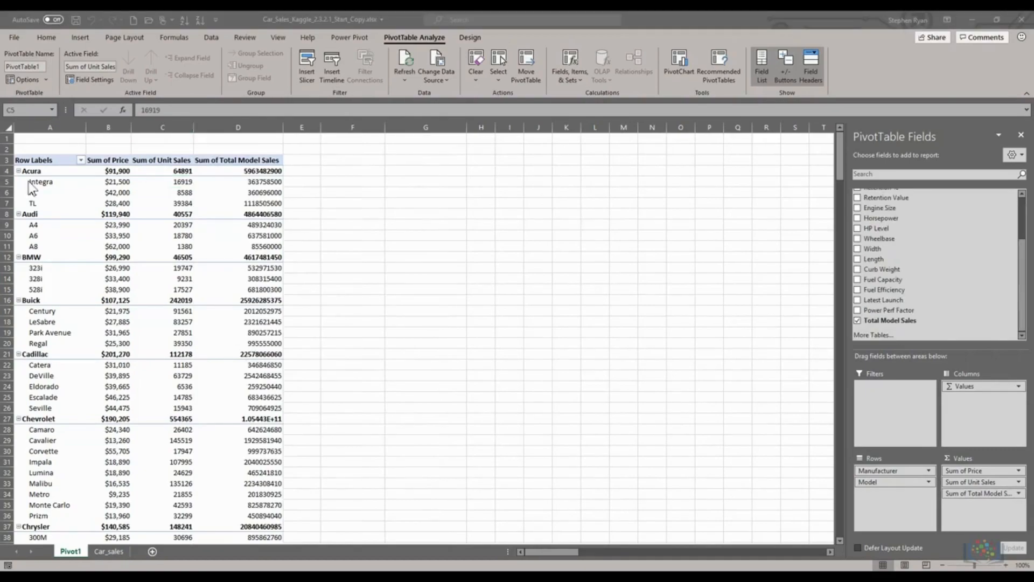
Format the Sum of Total Model Sales value field as Currency with the $ English (United States) symbol and 0 decimal places
left_click(1018, 494)
left_click(972, 481)
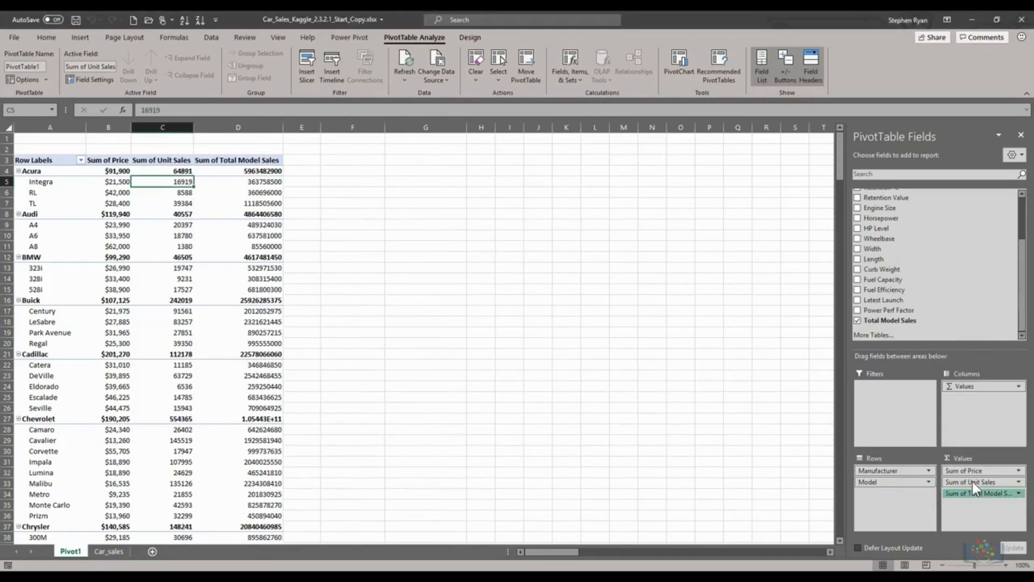
left_click(500, 299)
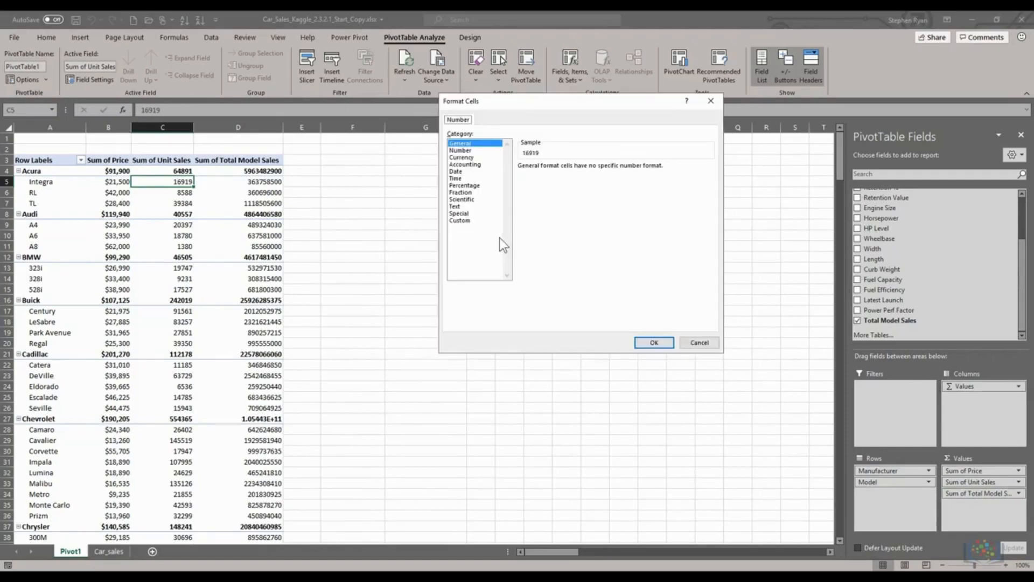
left_click(463, 157)
left_click(710, 180)
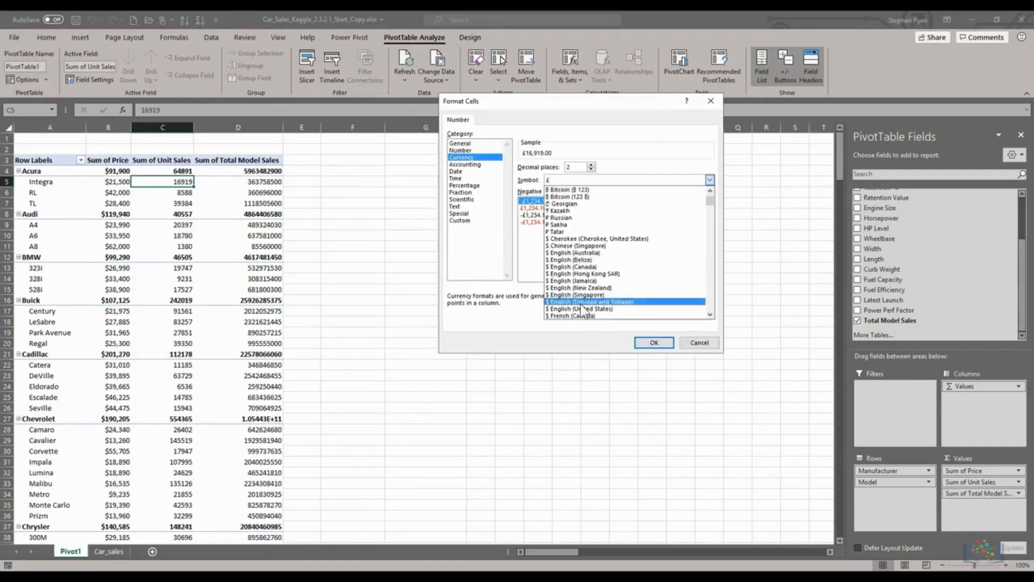
left_click(620, 305)
double_click(574, 167)
type("0")
left_click(642, 341)
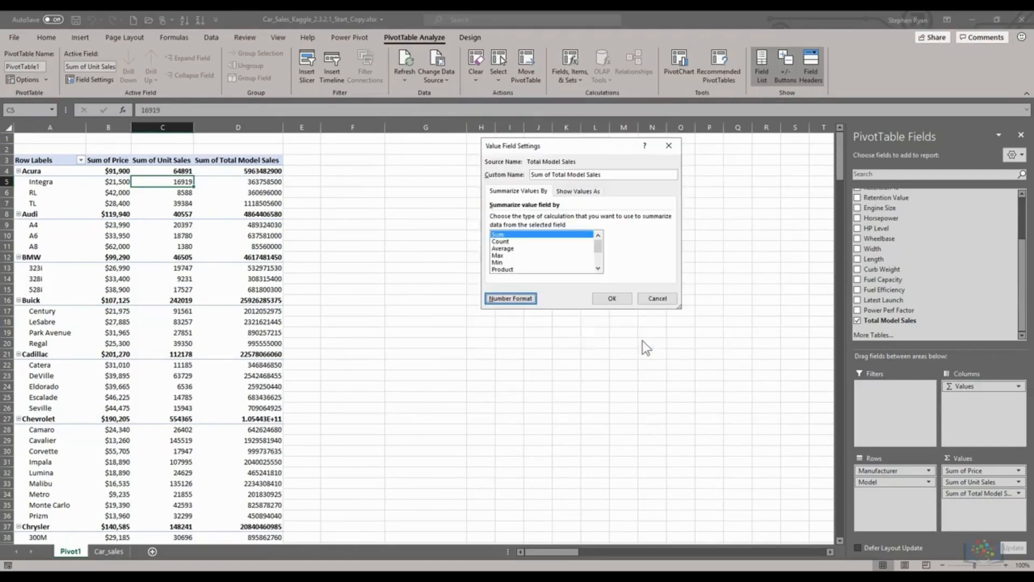
left_click(610, 300)
left_click(255, 163)
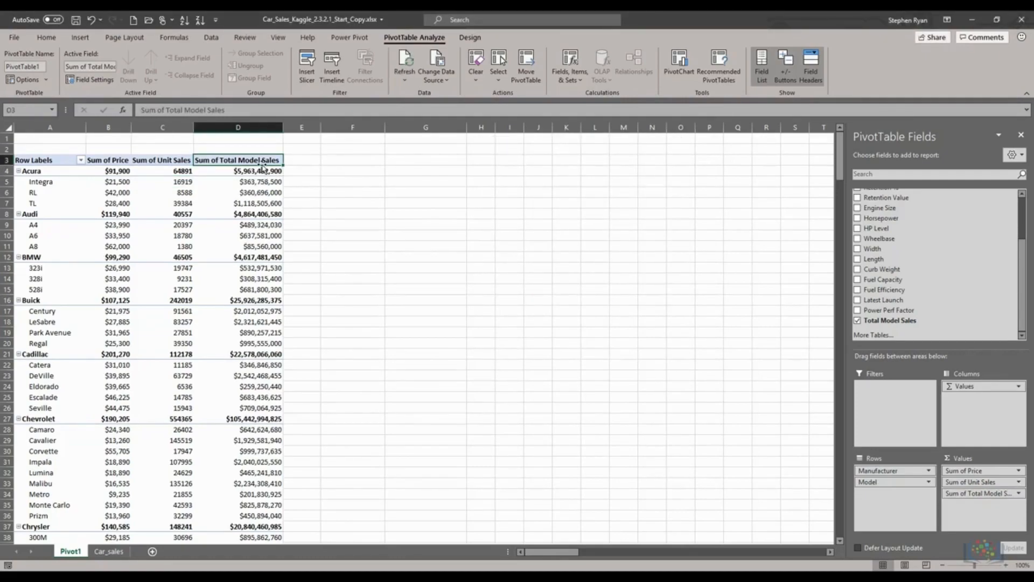
left_click(258, 182)
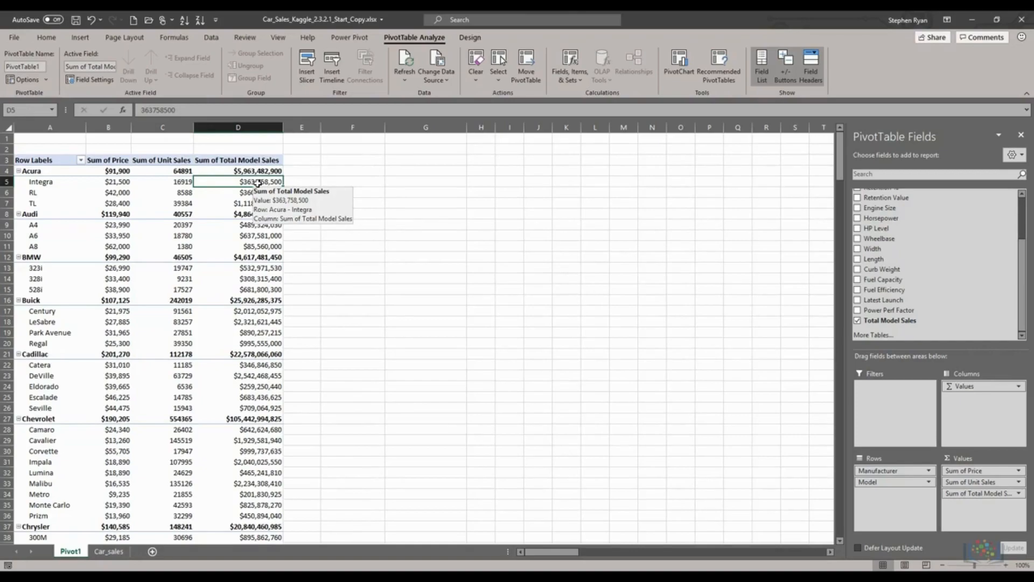
left_click(256, 204)
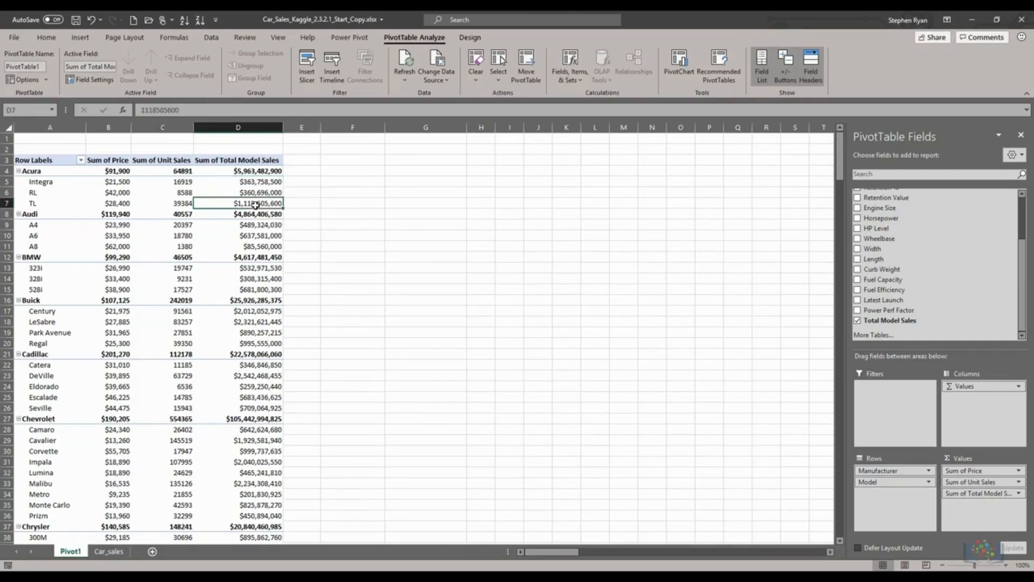